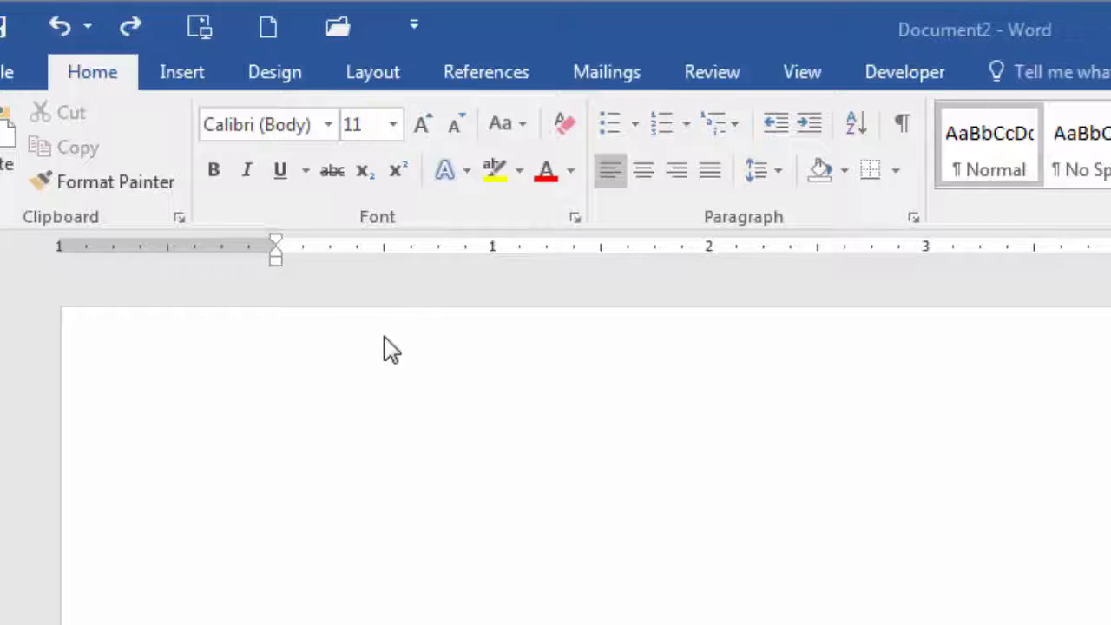
- Open the page header, try out placeholder text and clear it, and return to the document body
{"action": "double_click", "coordinate": [388, 349]}
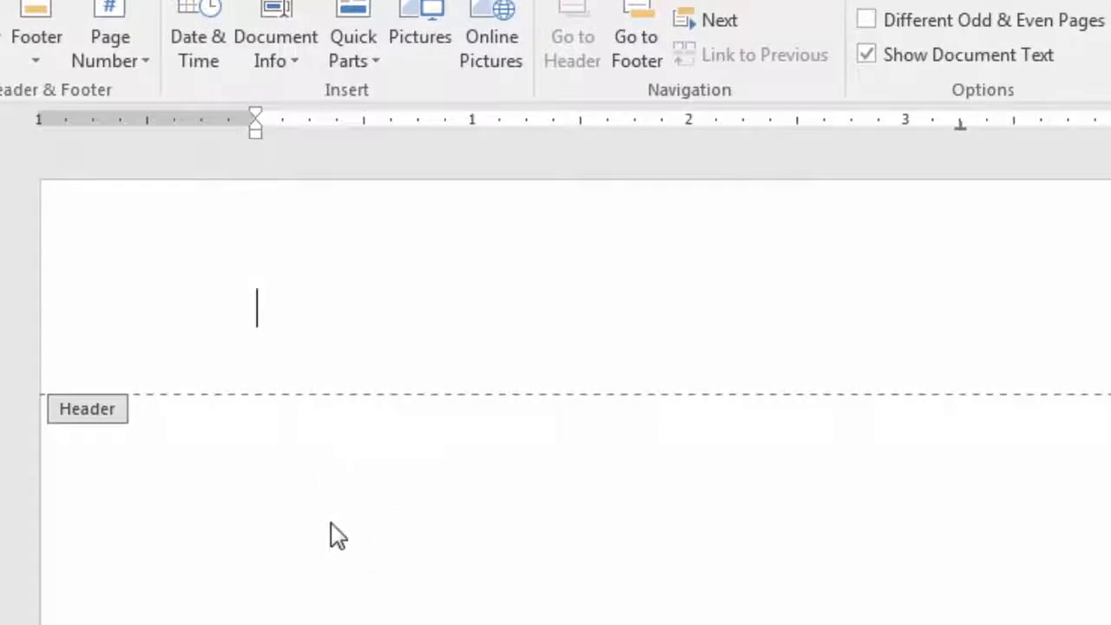
{"action": "scroll", "coordinate": [347, 511], "scroll_direction": "down", "scroll_amount": 3}
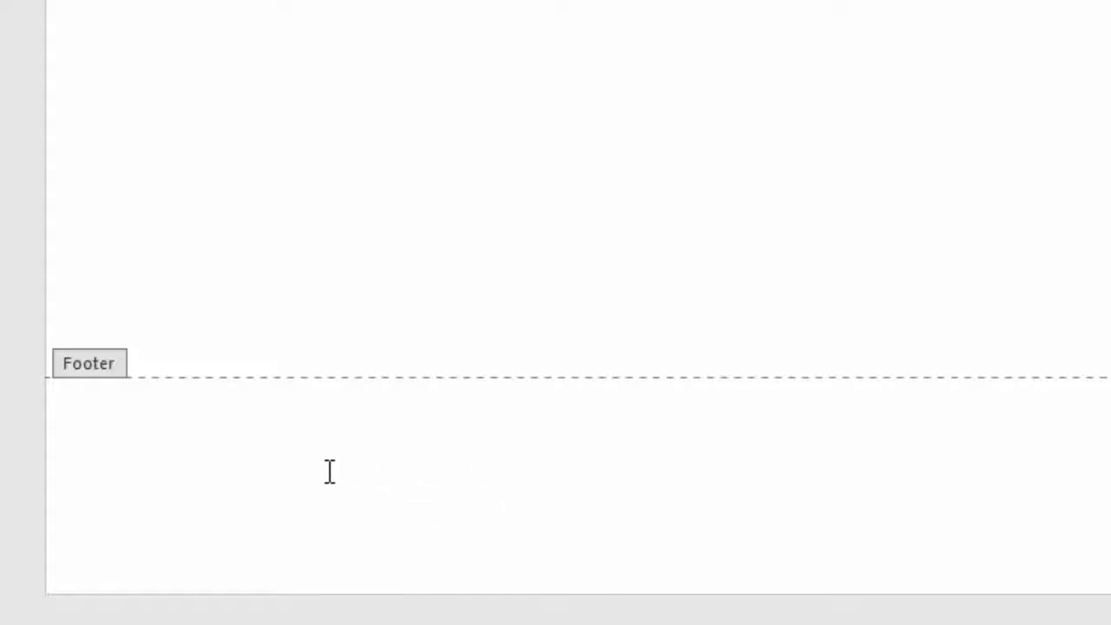
{"action": "type", "text": "dsgdg"}
{"action": "key", "text": "BackSpace"}
{"action": "key", "text": "BackSpace"}
{"action": "key", "text": "BackSpace"}
{"action": "key", "text": "BackSpace"}
{"action": "key", "text": "BackSpace"}
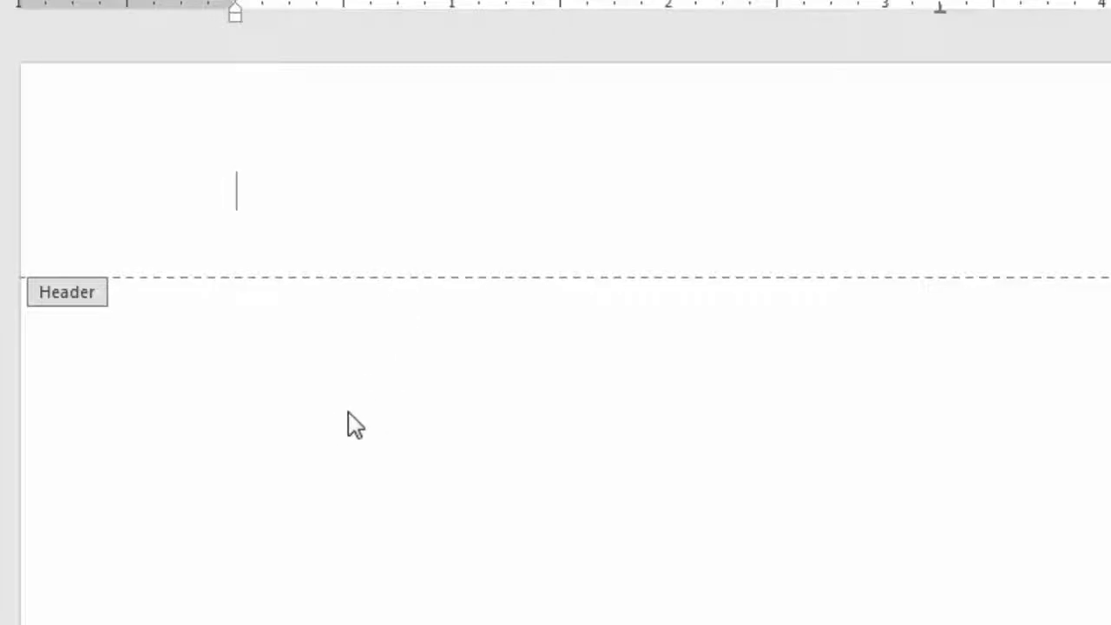
{"action": "double_click", "coordinate": [365, 395]}
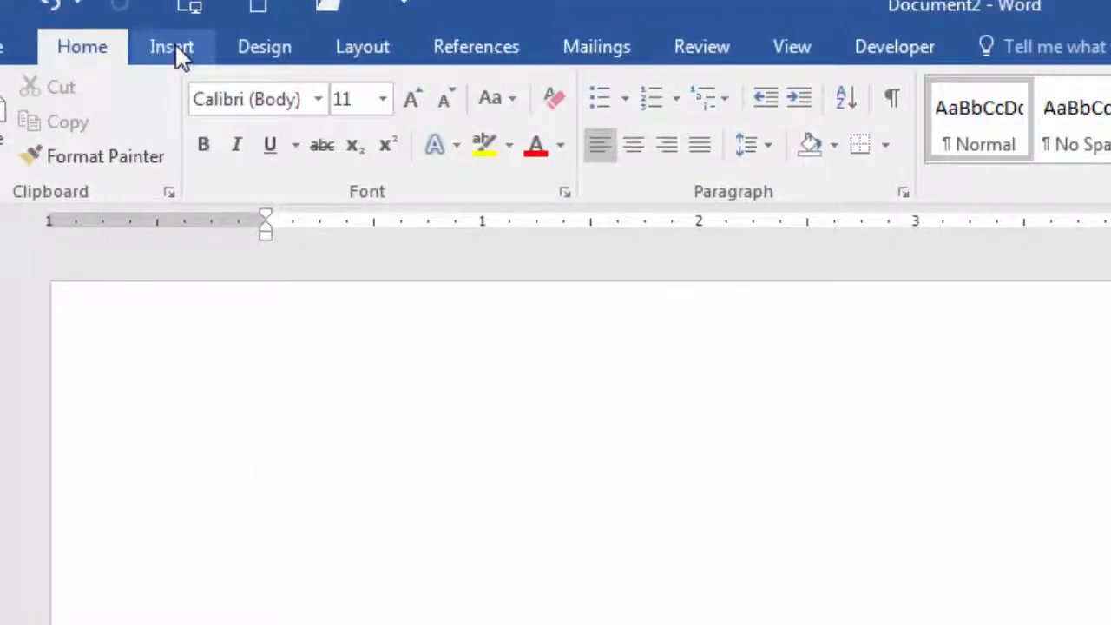
- Browse the built-in header designs, and open the page header for editing and close it again
{"action": "left_click", "coordinate": [174, 48]}
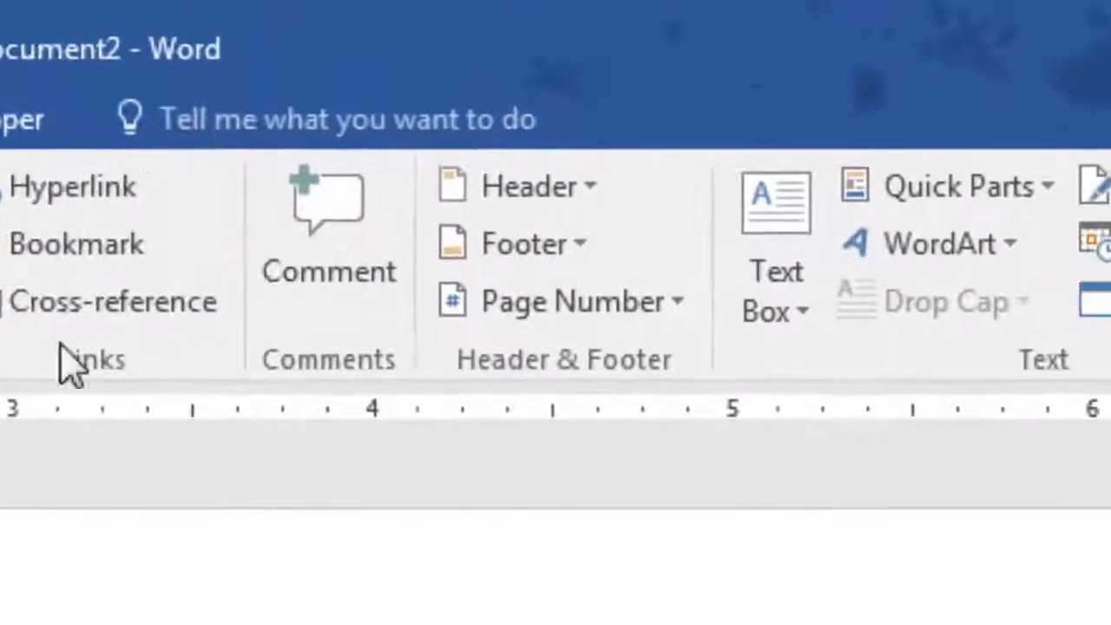
{"action": "left_click", "coordinate": [500, 192]}
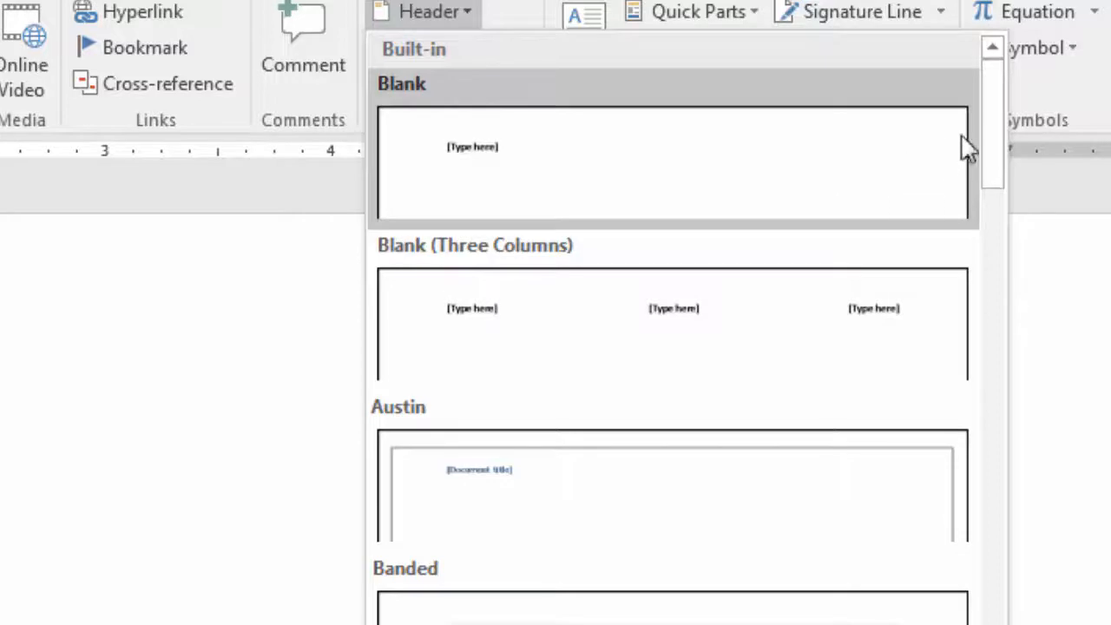
{"action": "left_click_drag", "start_coordinate": [993, 144], "coordinate": [999, 116]}
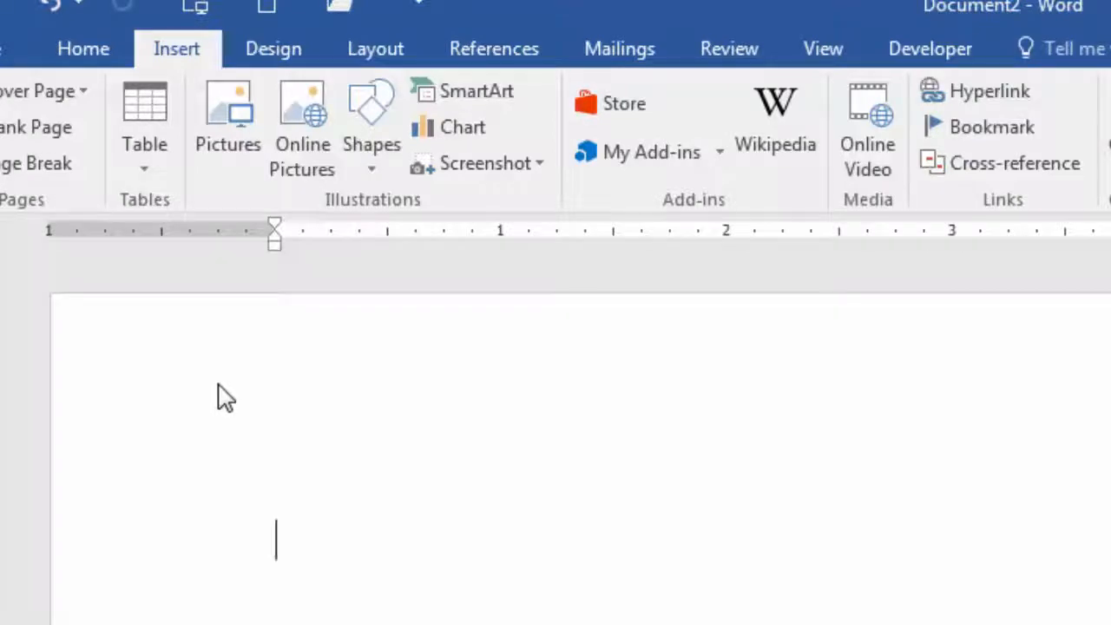
{"action": "double_click", "coordinate": [294, 394]}
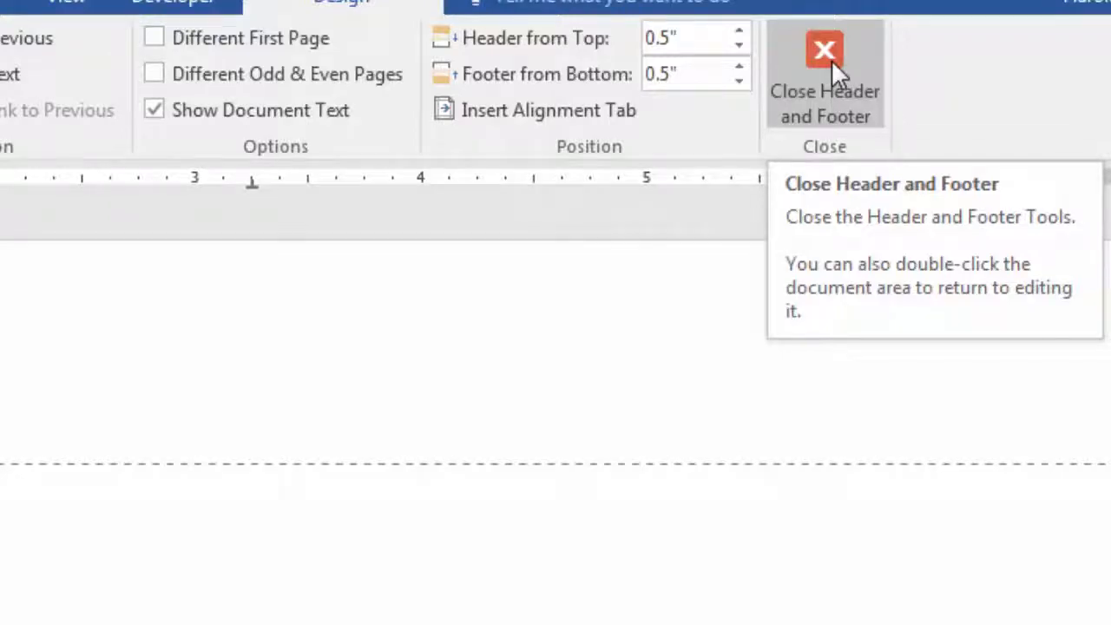
{"action": "left_click", "coordinate": [829, 61]}
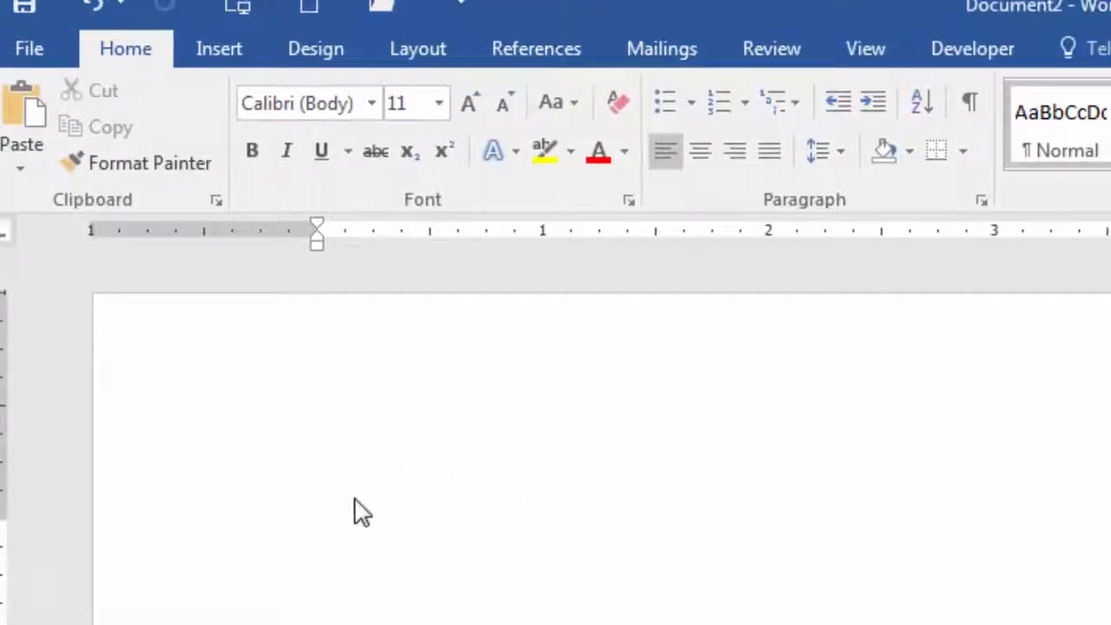
- Insert a Next Page section break at the start of the blank document
{"action": "left_click", "coordinate": [415, 48]}
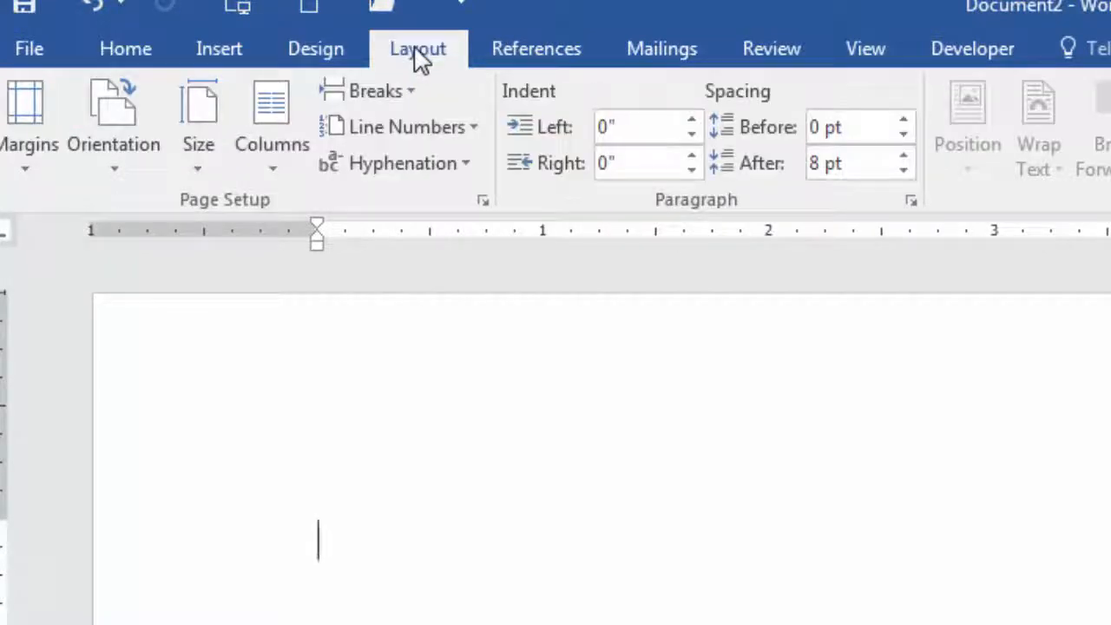
{"action": "left_click", "coordinate": [376, 87]}
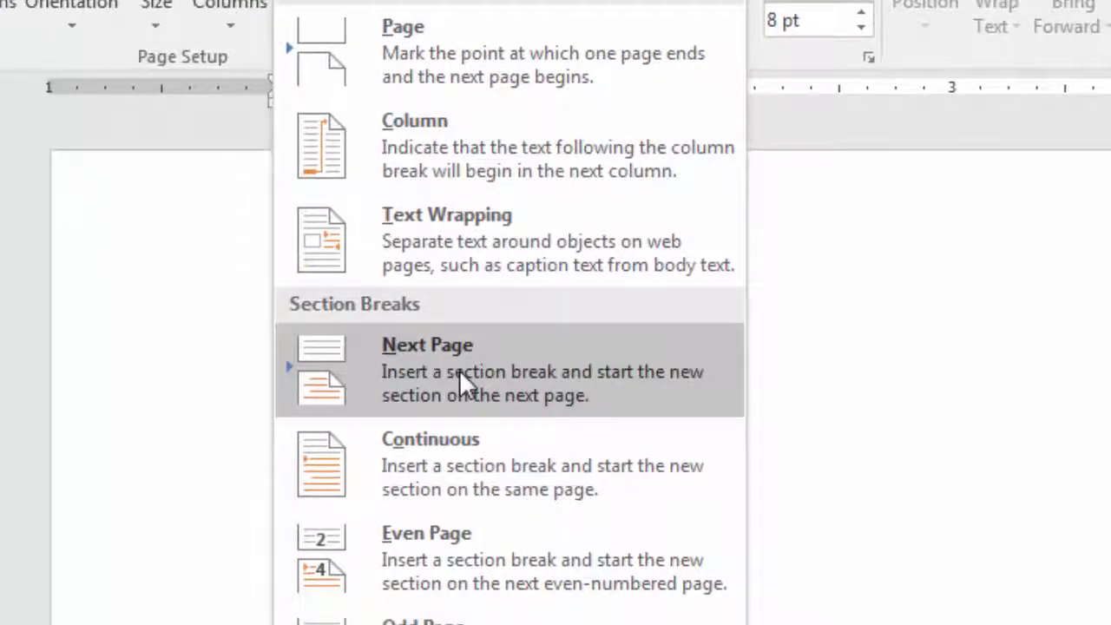
{"action": "left_click", "coordinate": [459, 369]}
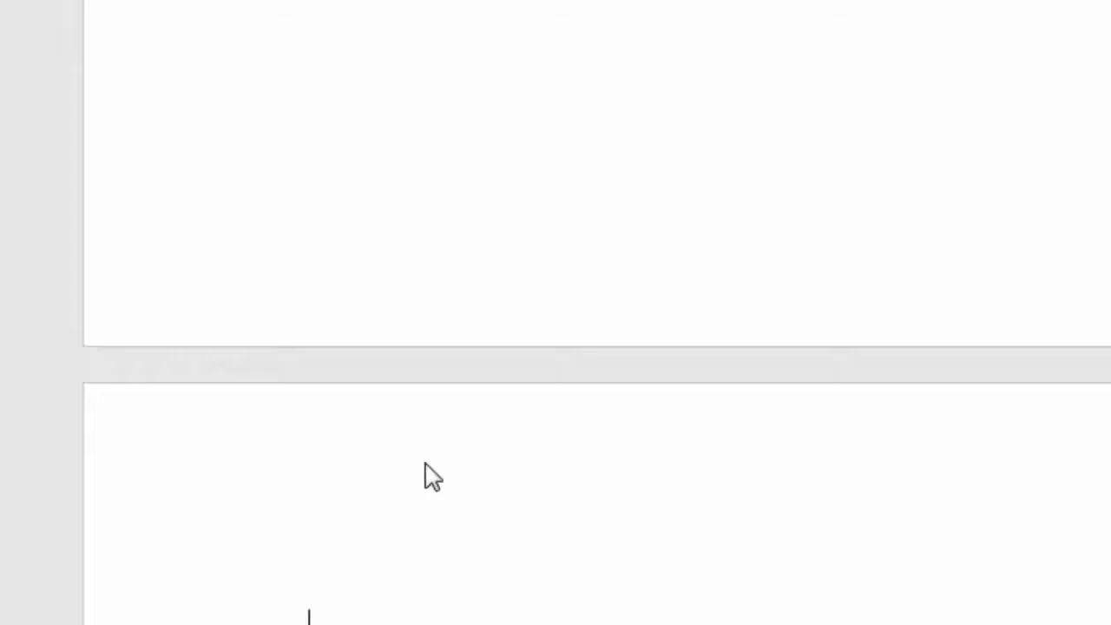
- Enter the doctor's title and surname in the Section 2 header and compare it with the Section 1 header
{"action": "double_click", "coordinate": [424, 283]}
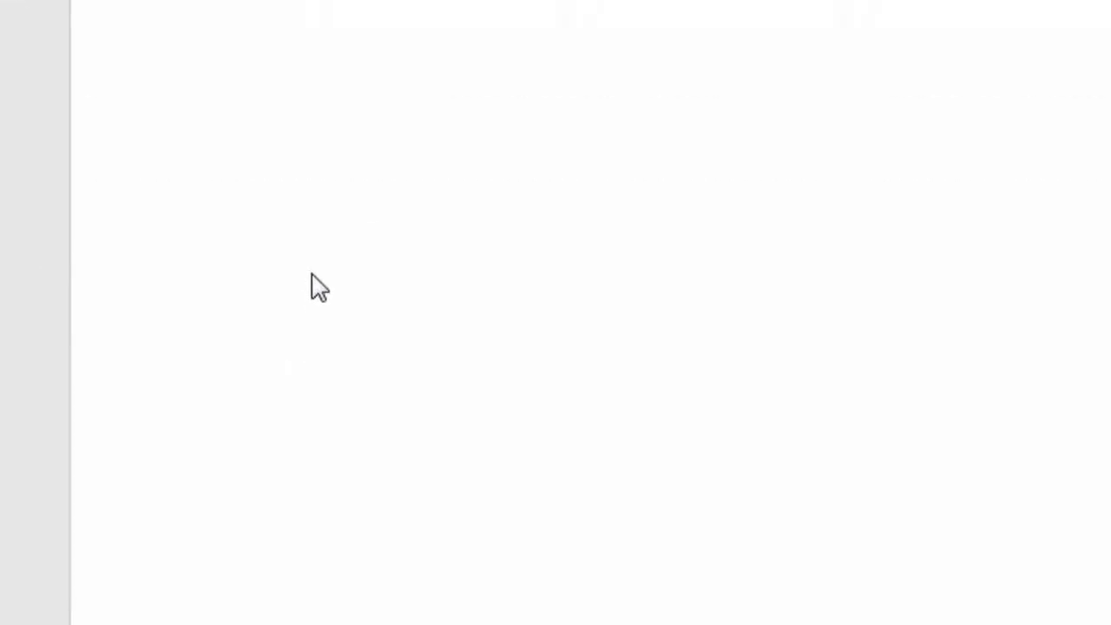
{"action": "scroll", "coordinate": [354, 119], "scroll_direction": "down", "scroll_amount": 3}
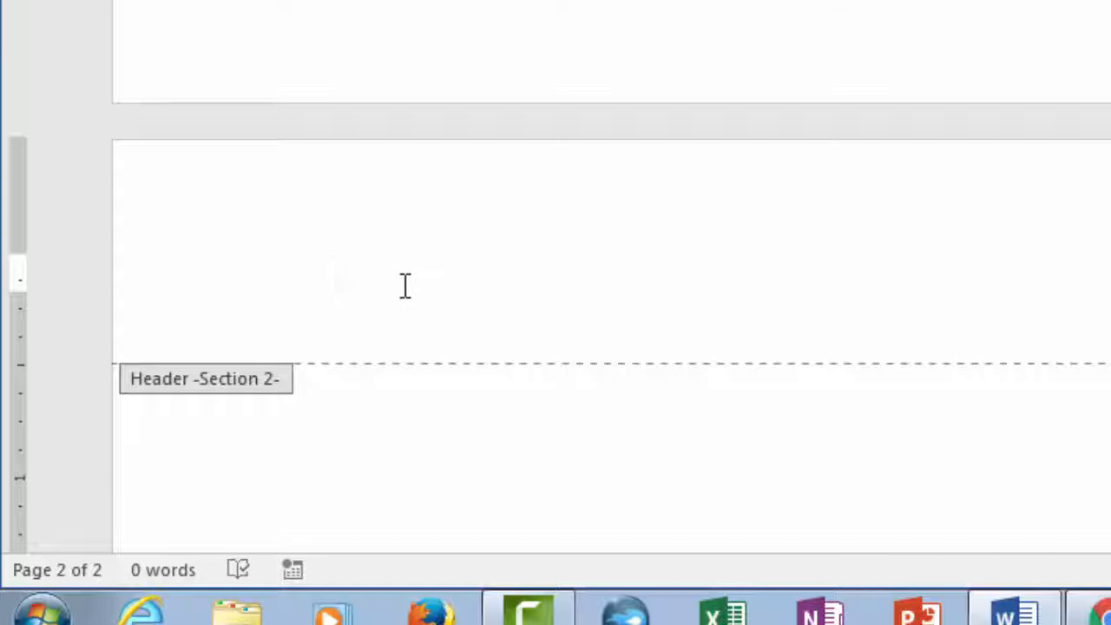
{"action": "type", "text": "Dr. Fisher"}
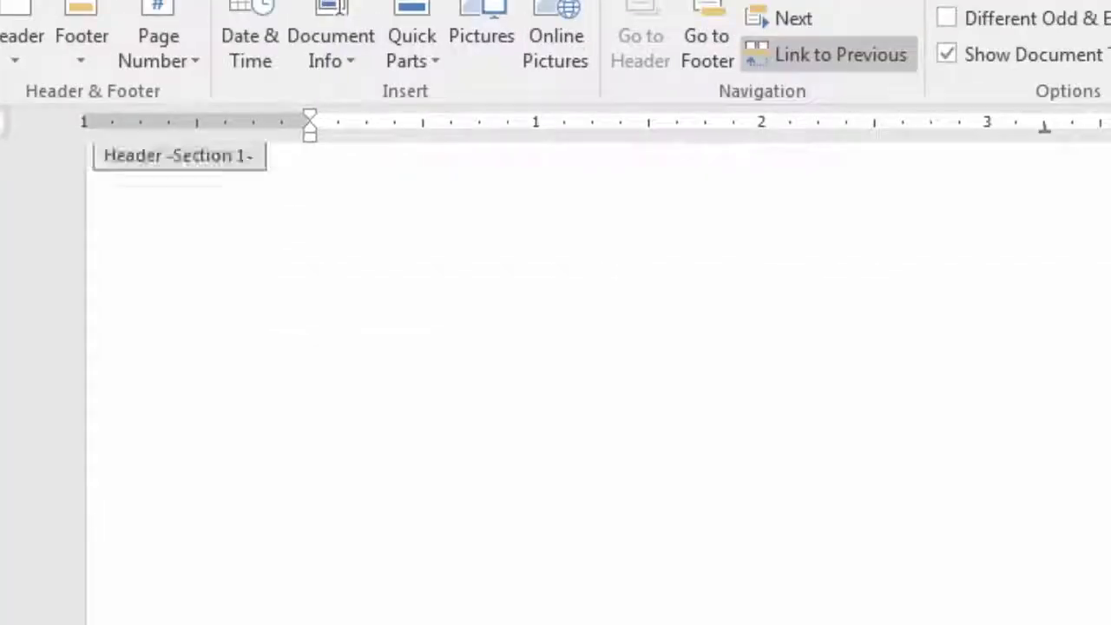
{"action": "scroll", "coordinate": [555, 382], "scroll_direction": "up", "scroll_amount": 3}
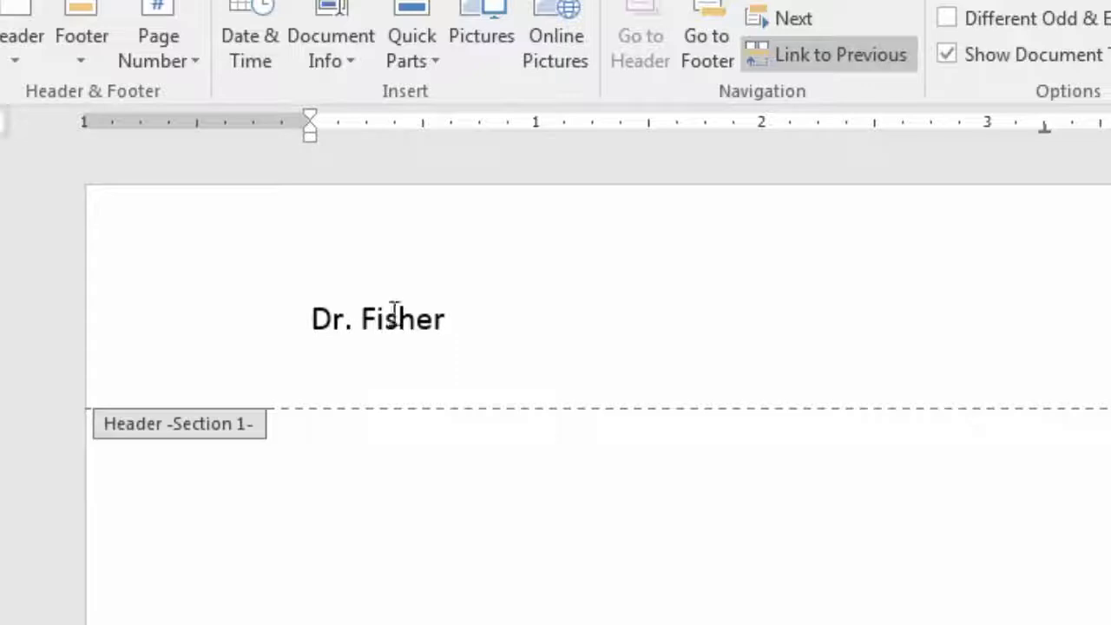
- Delete the doctor's name from the Section 2 header
{"action": "scroll", "coordinate": [521, 530], "scroll_direction": "down", "scroll_amount": 10}
{"action": "left_click_drag", "start_coordinate": [434, 323], "coordinate": [293, 310]}
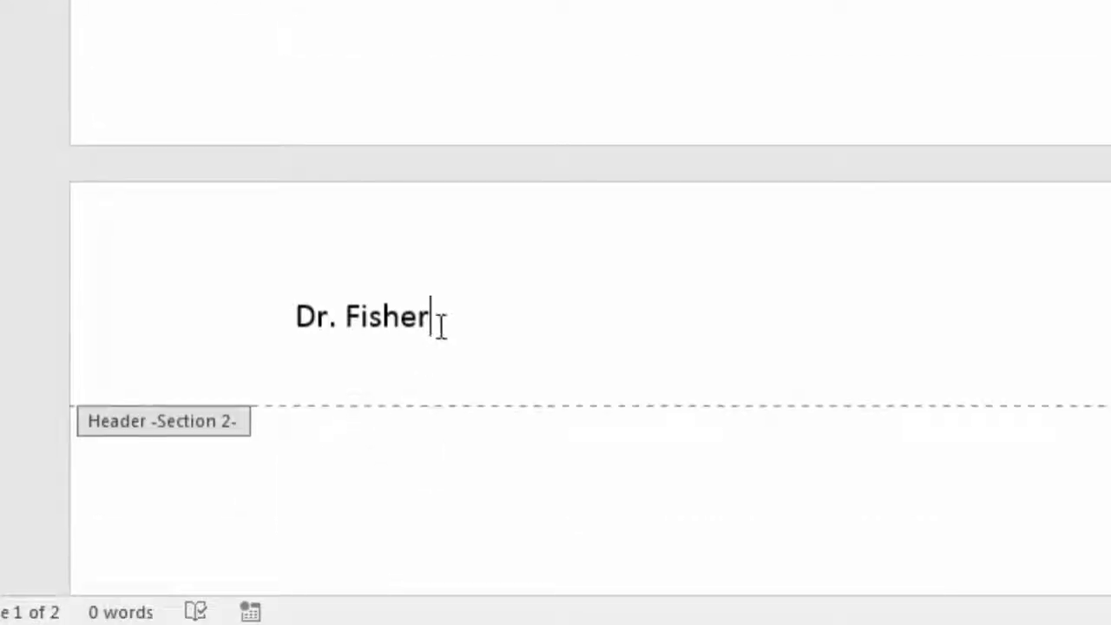
{"action": "key", "text": "Delete"}
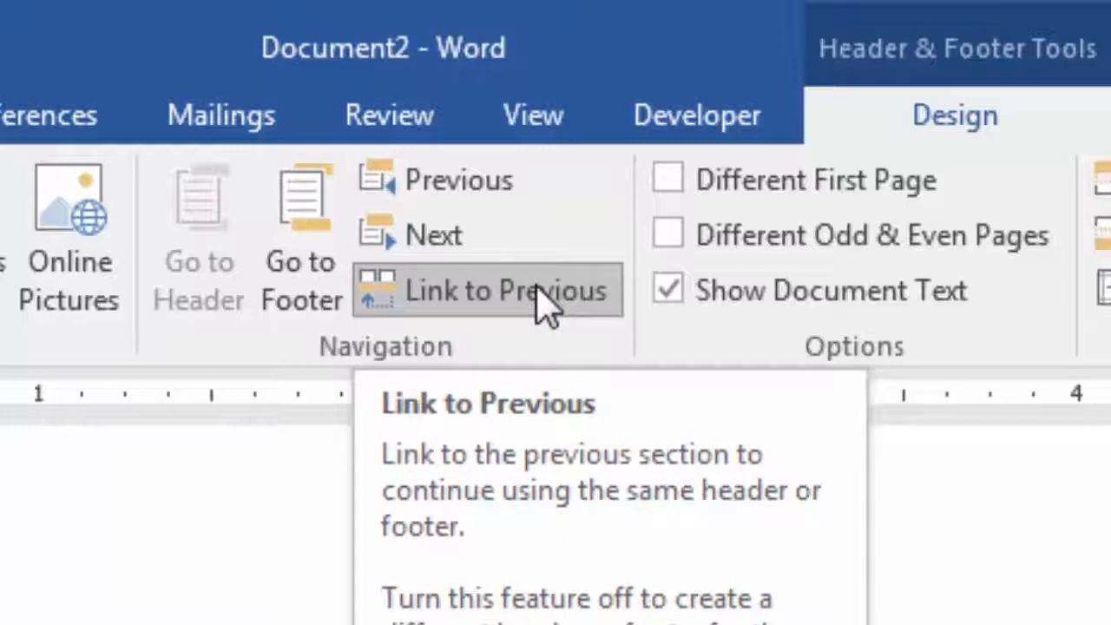
- Turn off Link to Previous for the Section 2 header and enter the doctor's title and surname in it
{"action": "left_click", "coordinate": [540, 299]}
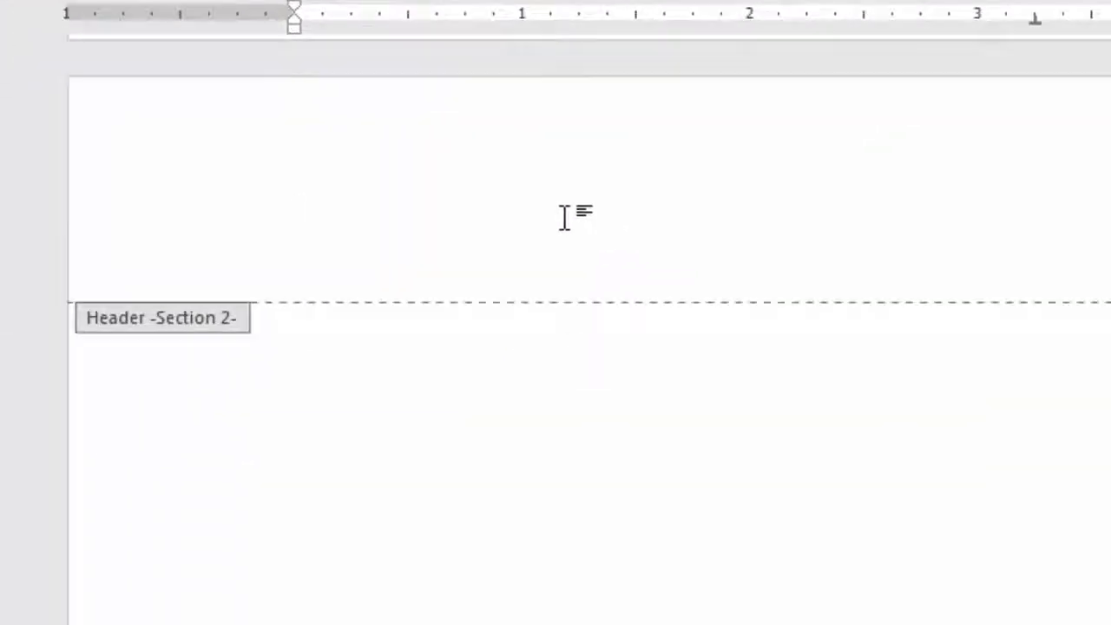
{"action": "scroll", "coordinate": [563, 248], "scroll_direction": "up", "scroll_amount": 1}
{"action": "scroll", "coordinate": [574, 343], "scroll_direction": "up", "scroll_amount": 3}
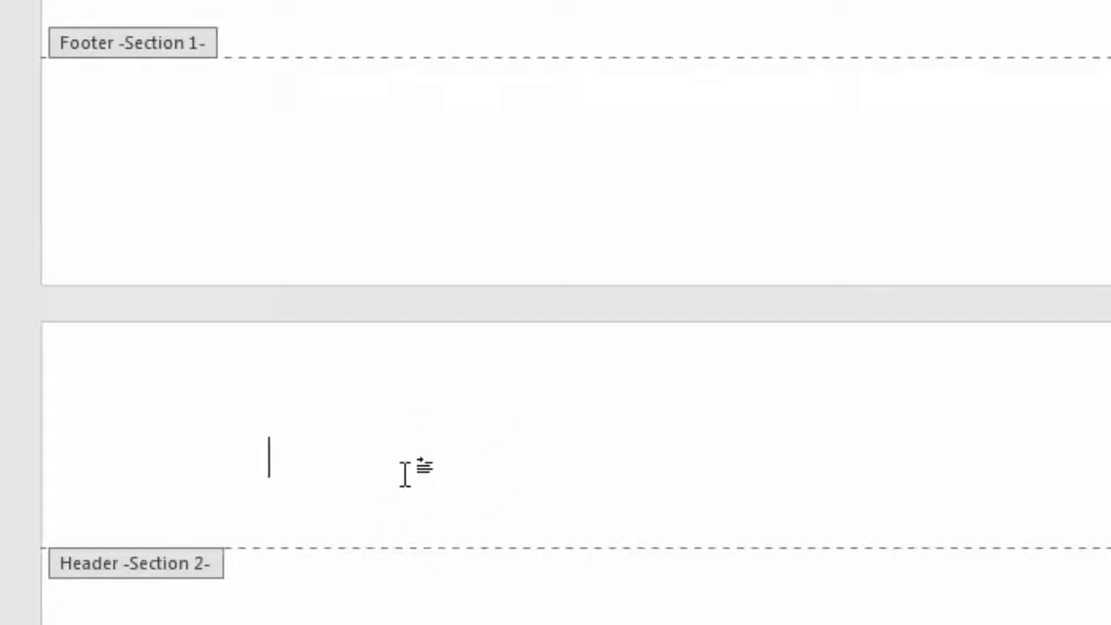
{"action": "type", "text": "Dr. Fisher"}
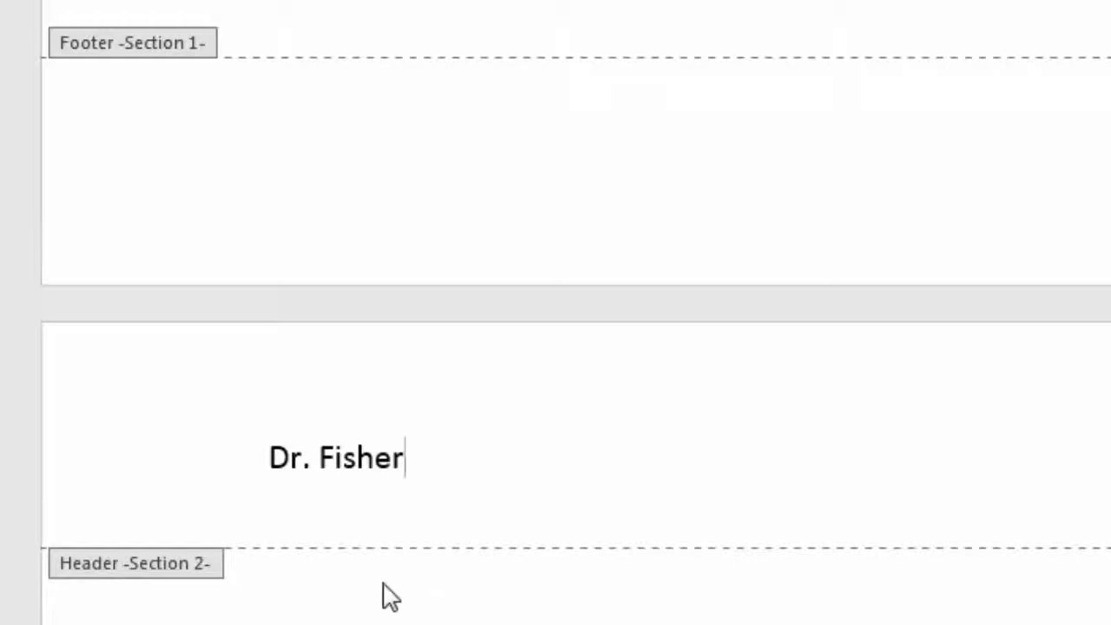
- Compare the Section 1 header and footer on the first page with the Section 2 header on the second page
{"action": "scroll", "coordinate": [385, 595], "scroll_direction": "up", "scroll_amount": 10}
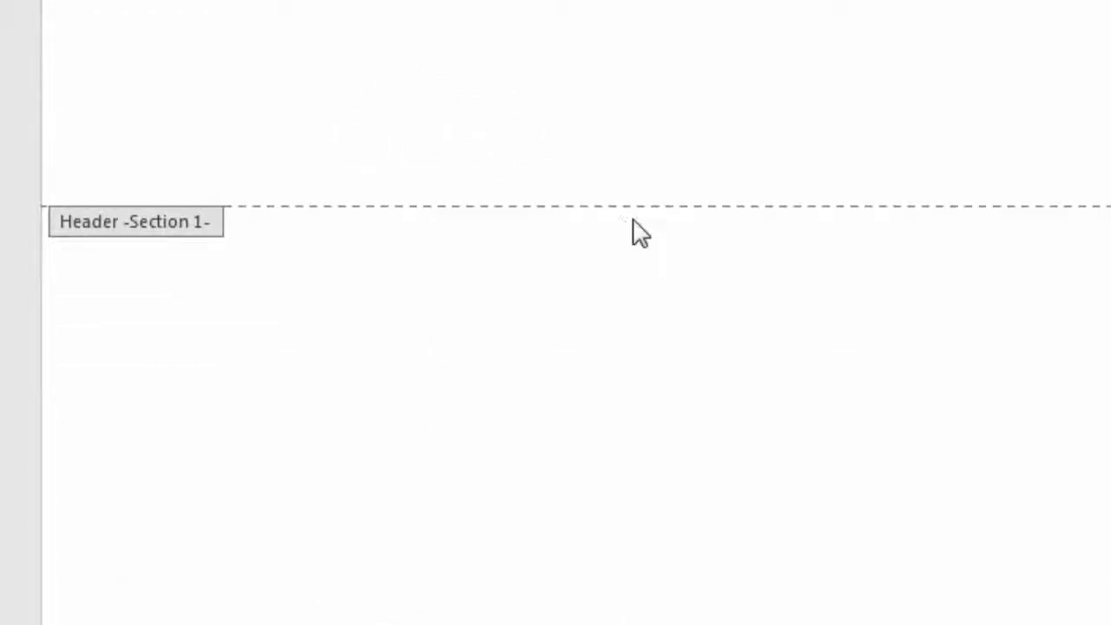
{"action": "scroll", "coordinate": [671, 256], "scroll_direction": "down", "scroll_amount": 3}
{"action": "scroll", "coordinate": [642, 389], "scroll_direction": "down", "scroll_amount": 1}
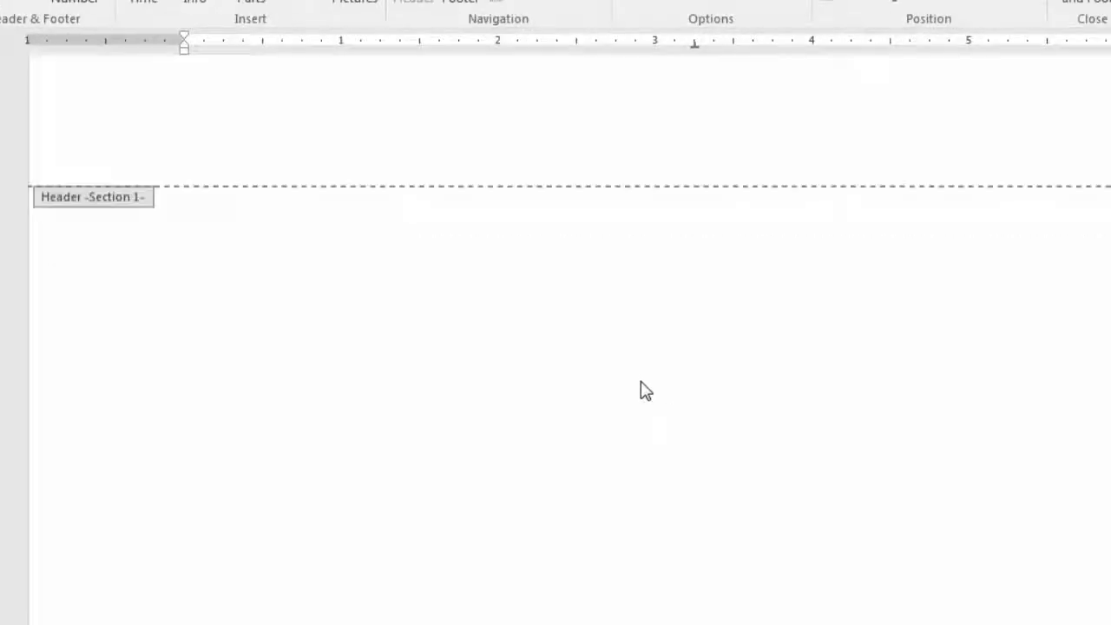
{"action": "scroll", "coordinate": [645, 395], "scroll_direction": "down", "scroll_amount": 2}
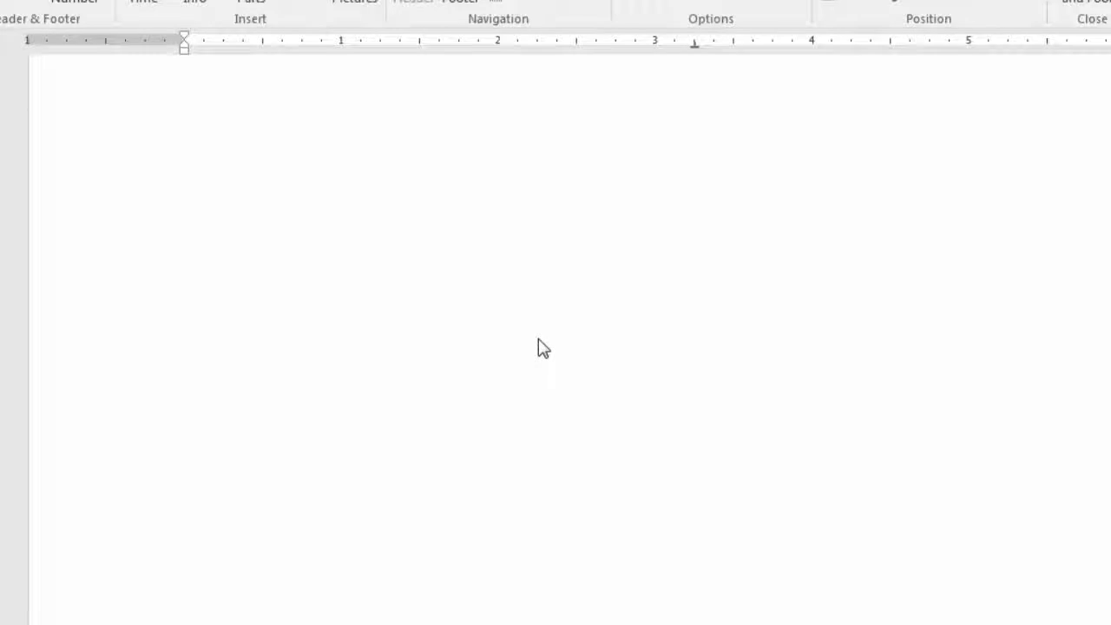
{"action": "scroll", "coordinate": [538, 347], "scroll_direction": "down", "scroll_amount": 5}
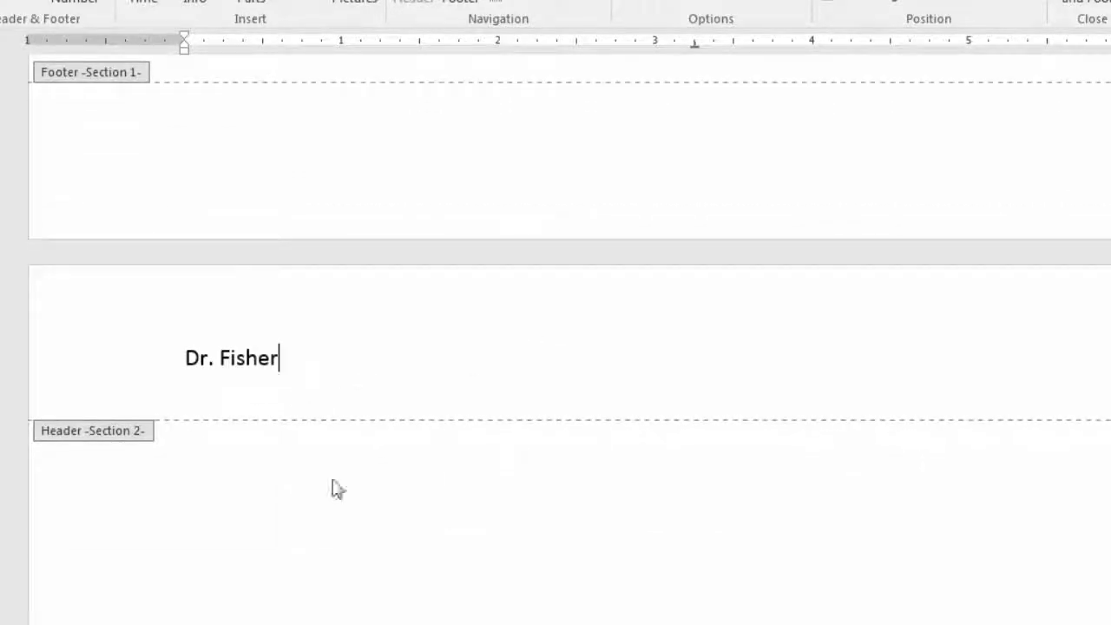
{"action": "scroll", "coordinate": [395, 473], "scroll_direction": "down", "scroll_amount": 1}
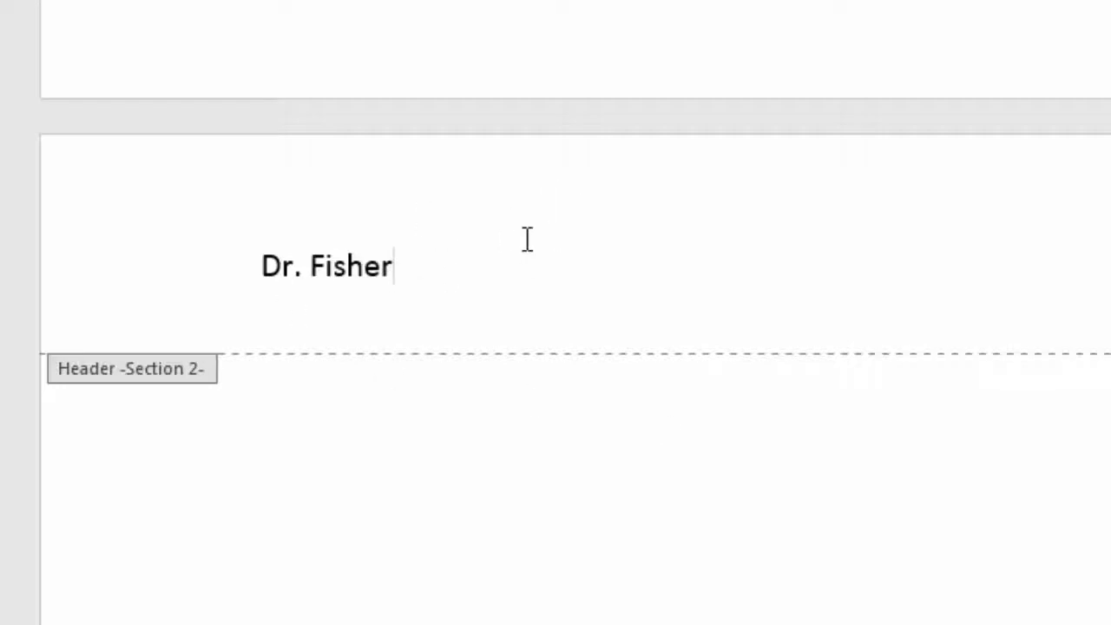
{"action": "scroll", "coordinate": [573, 330], "scroll_direction": "up", "scroll_amount": 15}
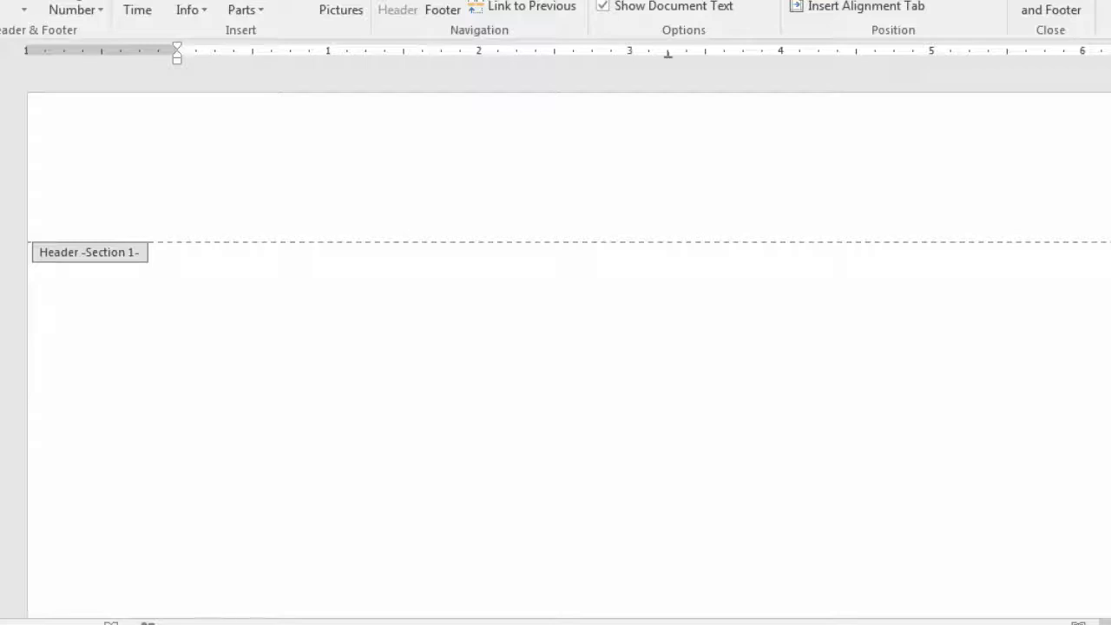
{"action": "scroll", "coordinate": [570, 347], "scroll_direction": "down", "scroll_amount": 15}
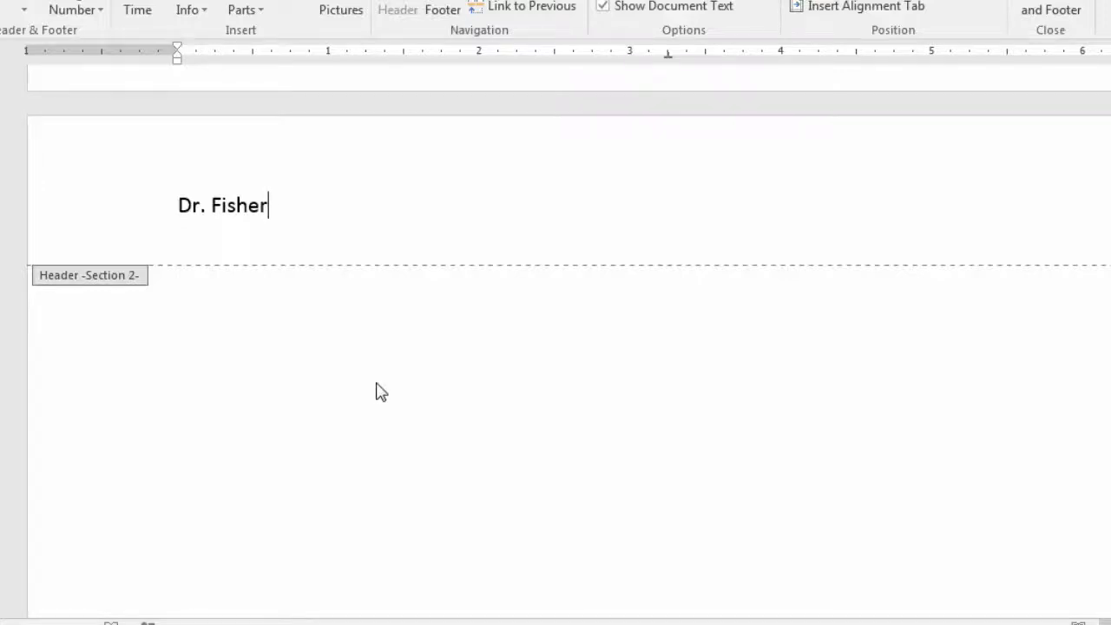
{"action": "scroll", "coordinate": [379, 387], "scroll_direction": "up", "scroll_amount": 8}
{"action": "scroll", "coordinate": [379, 383], "scroll_direction": "down", "scroll_amount": 3}
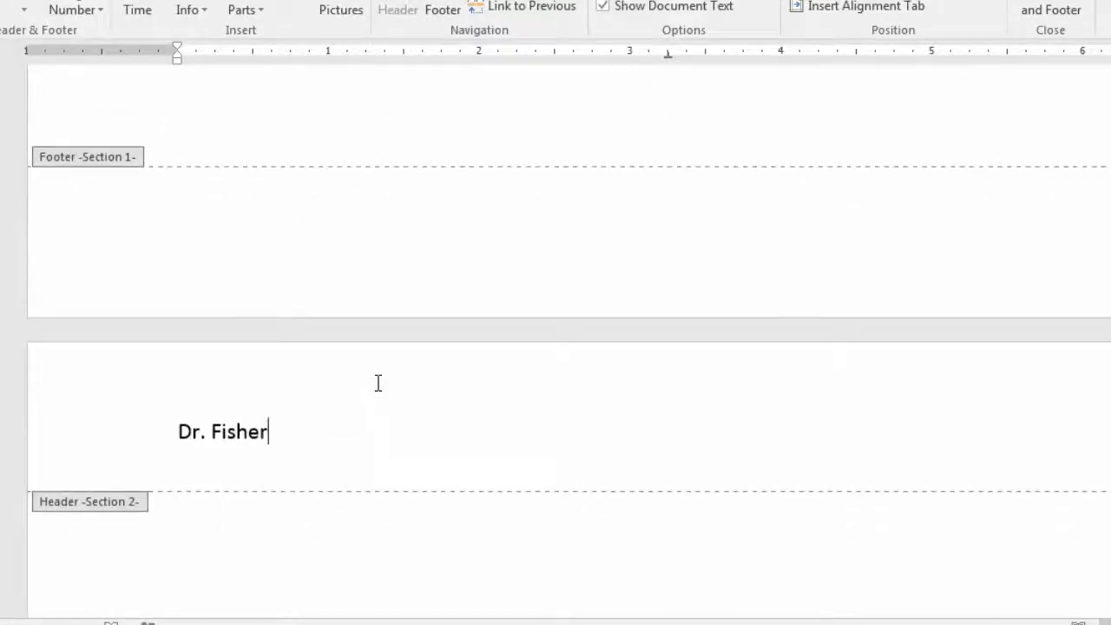